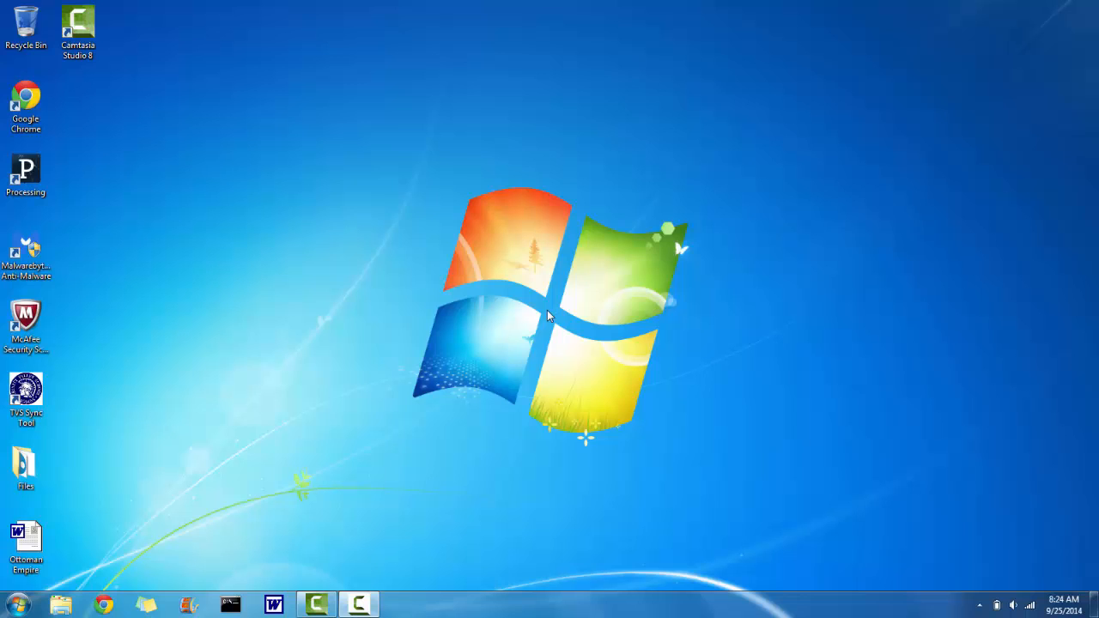
- Open Movie Maker and add a title slide to a new project
left_click(188, 604)
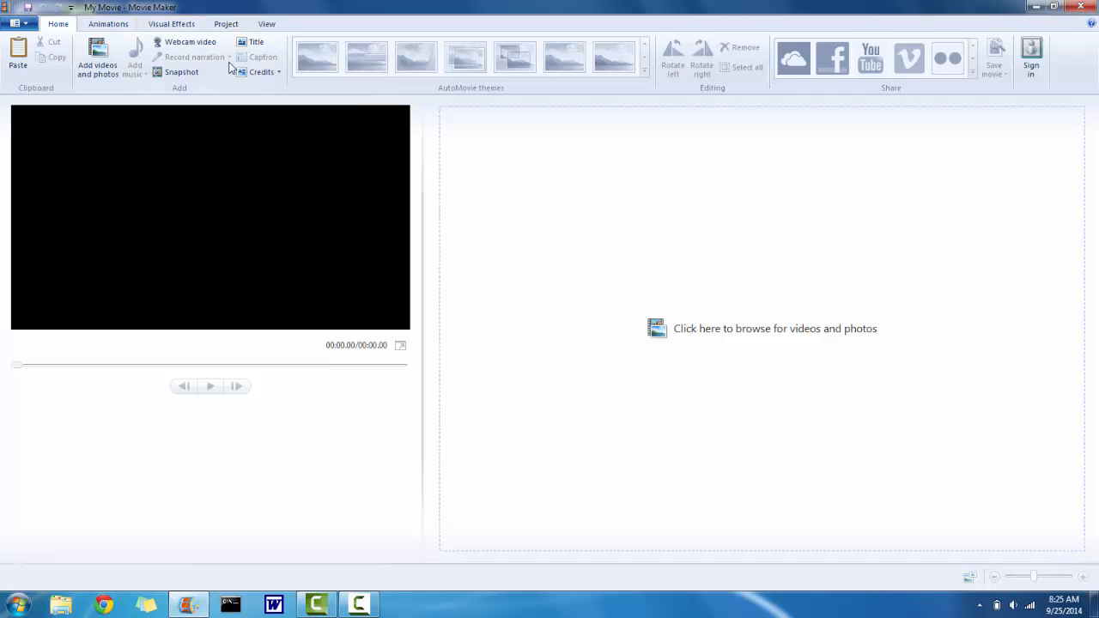
left_click(254, 45)
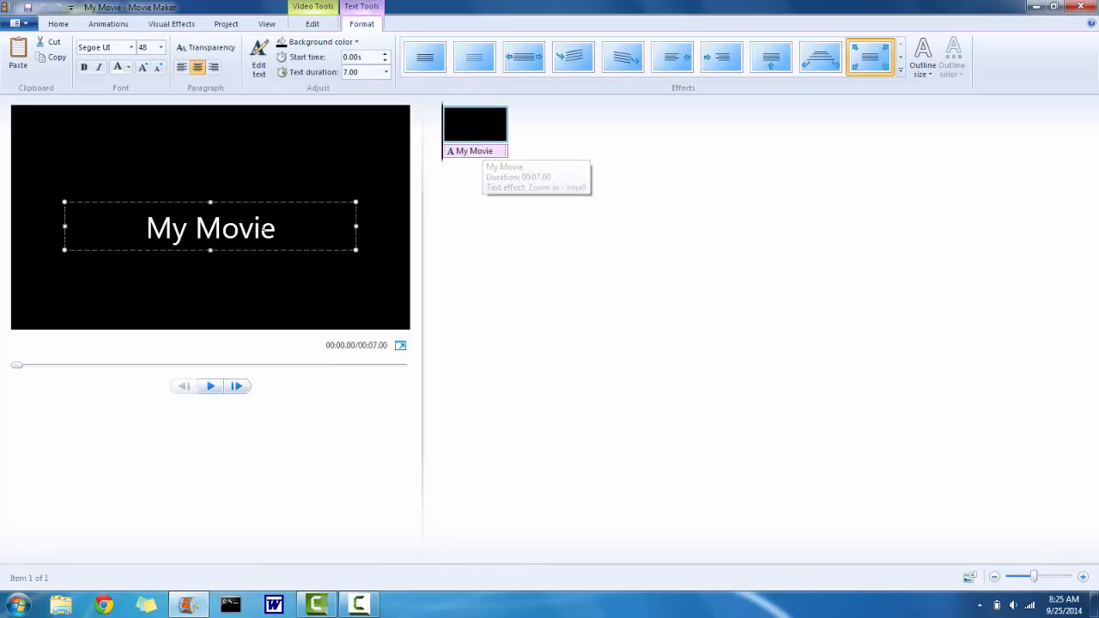
- Replace the title text with Tutorial Video and nudge the text box slightly upward
key("ctrl+a")
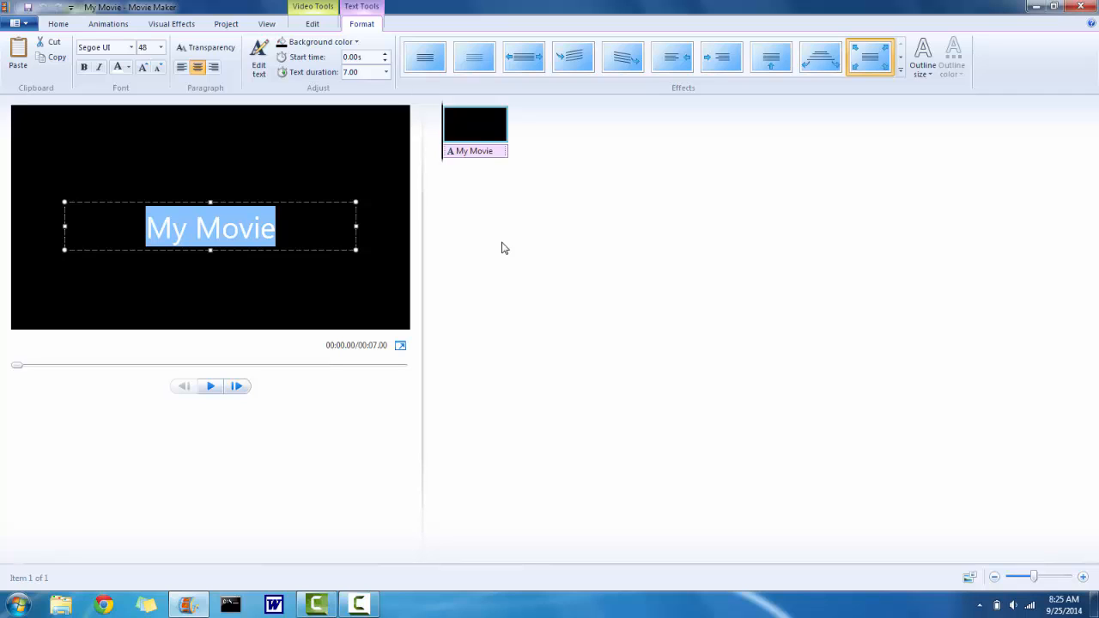
key("BackSpace")
type("Tutr")
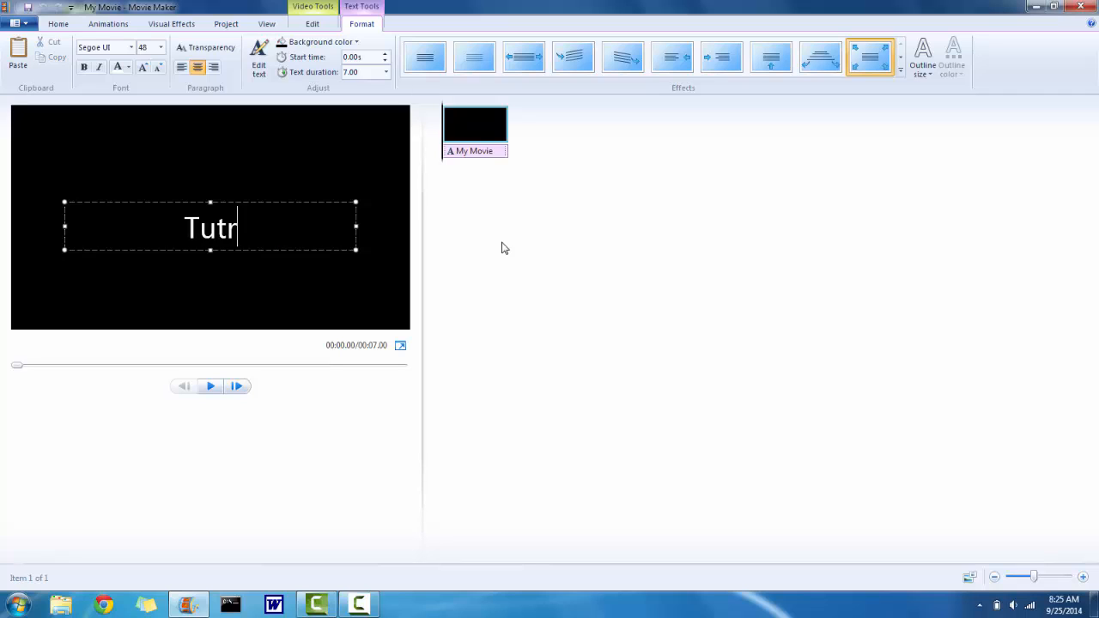
key("BackSpace")
type("orial ")
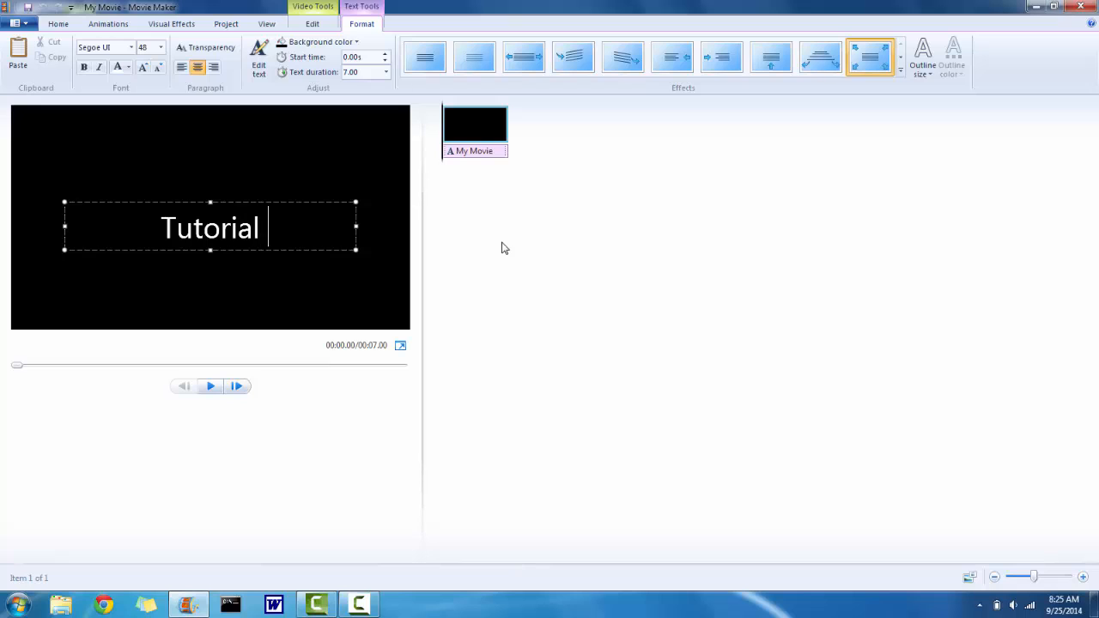
type("Video")
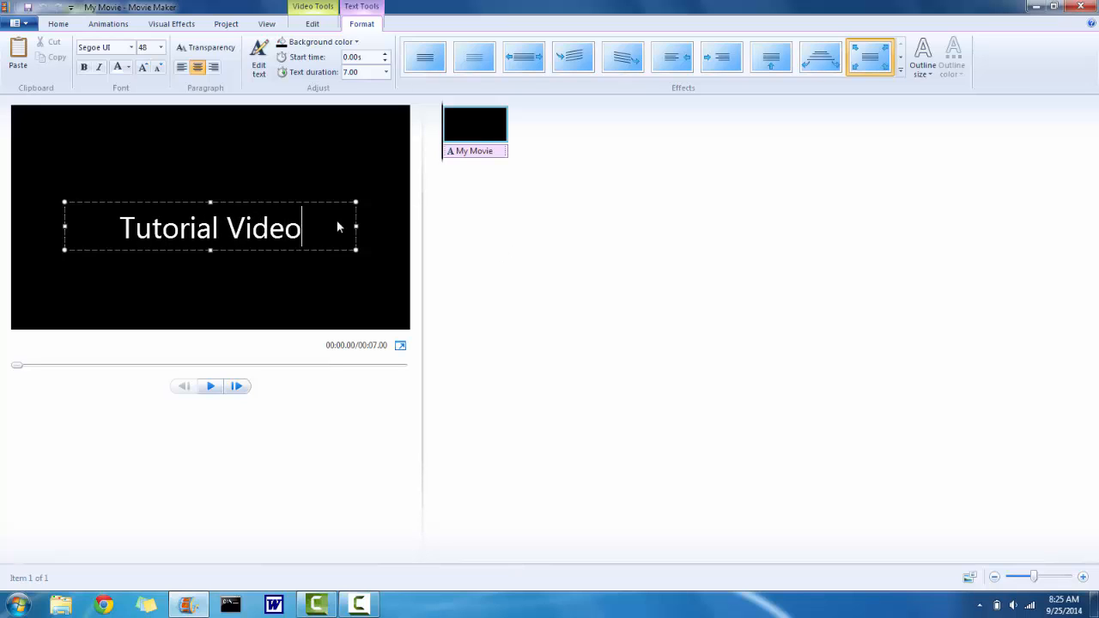
left_click_drag(283, 200, 280, 185)
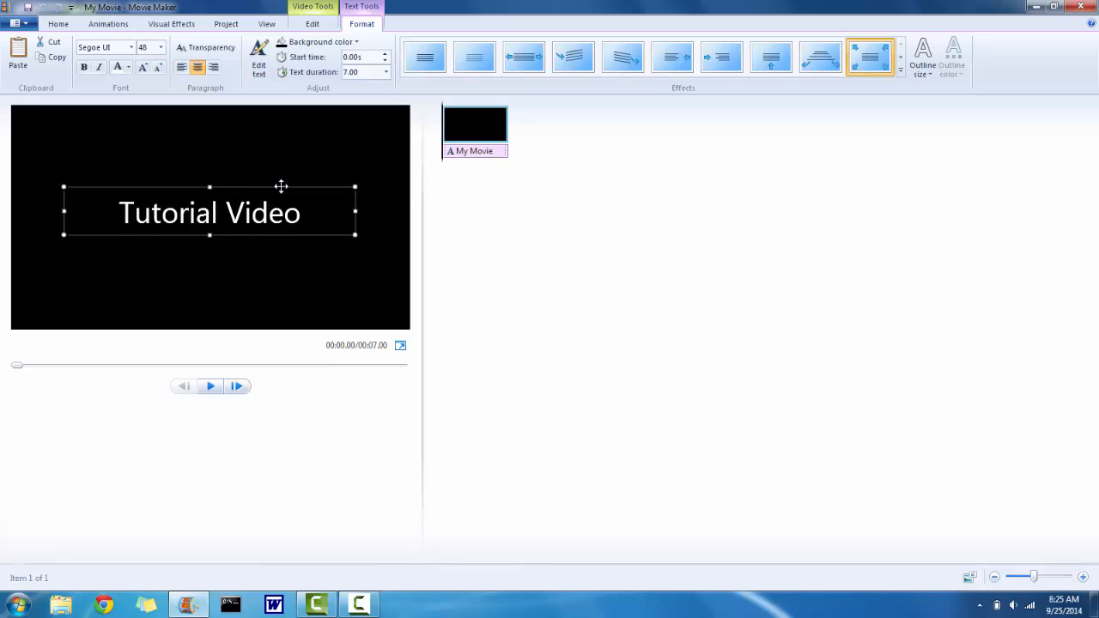
left_click(492, 192)
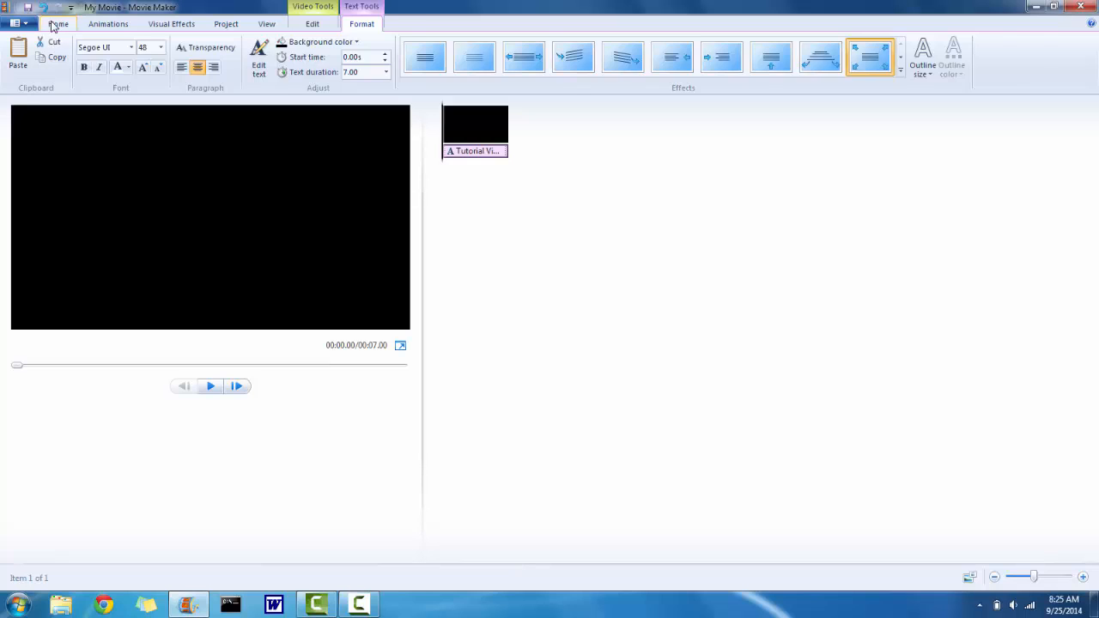
- Reopen the title's text for editing
left_click(55, 23)
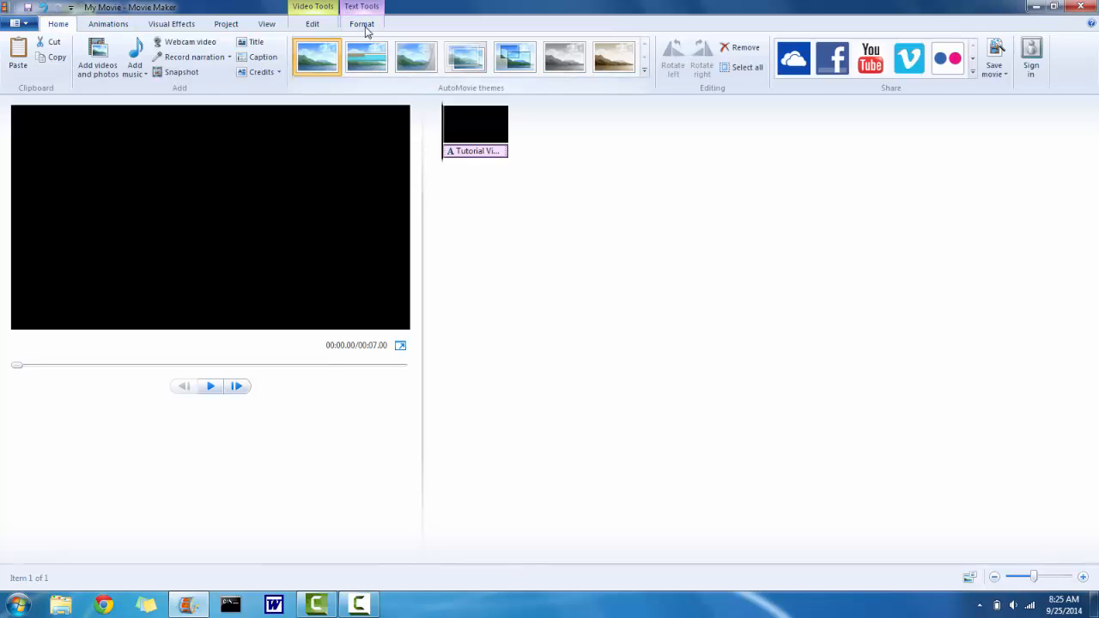
left_click(365, 27)
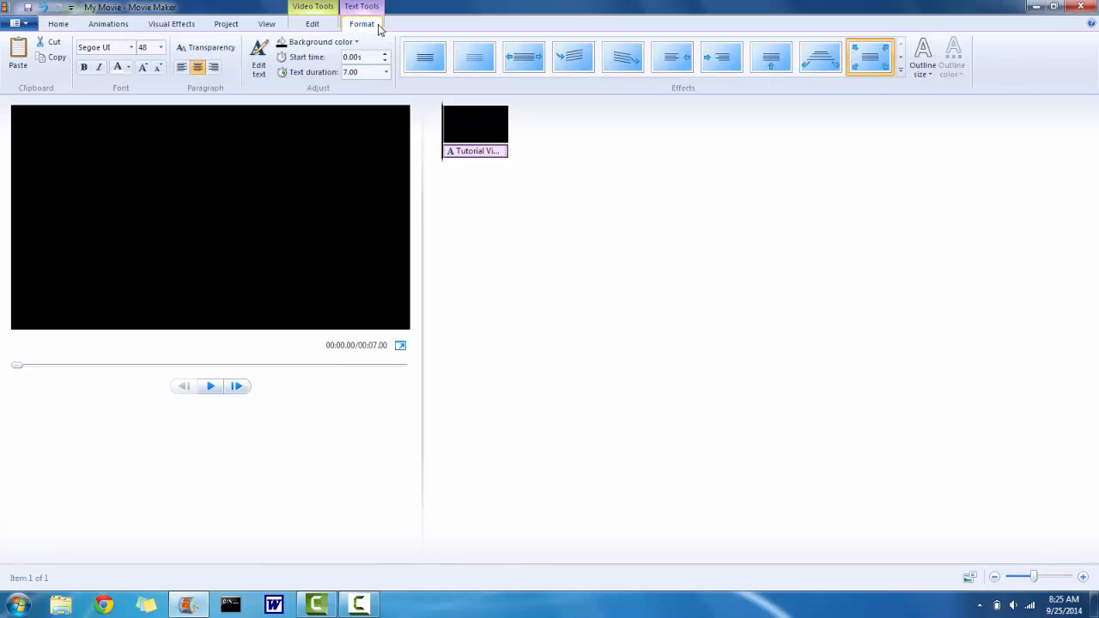
left_click(263, 68)
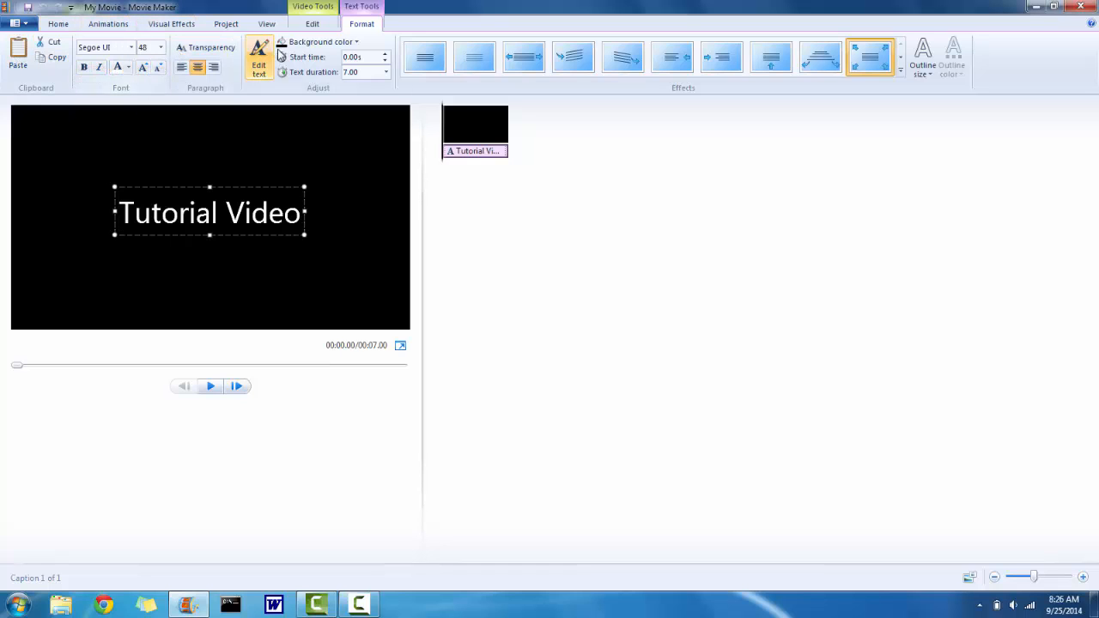
left_click(333, 45)
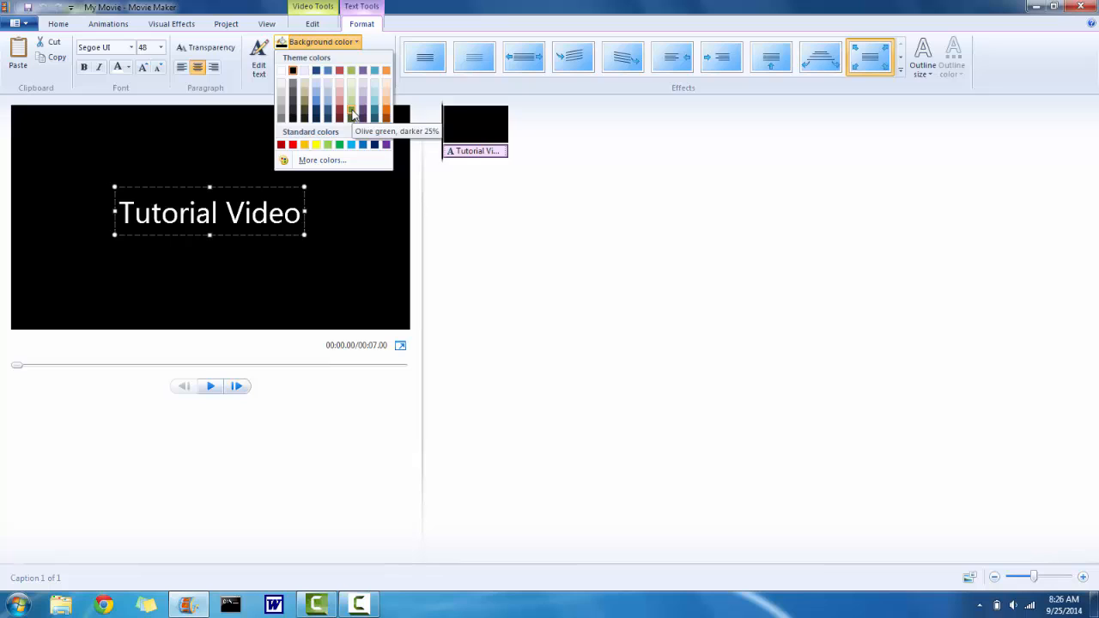
left_click(335, 165)
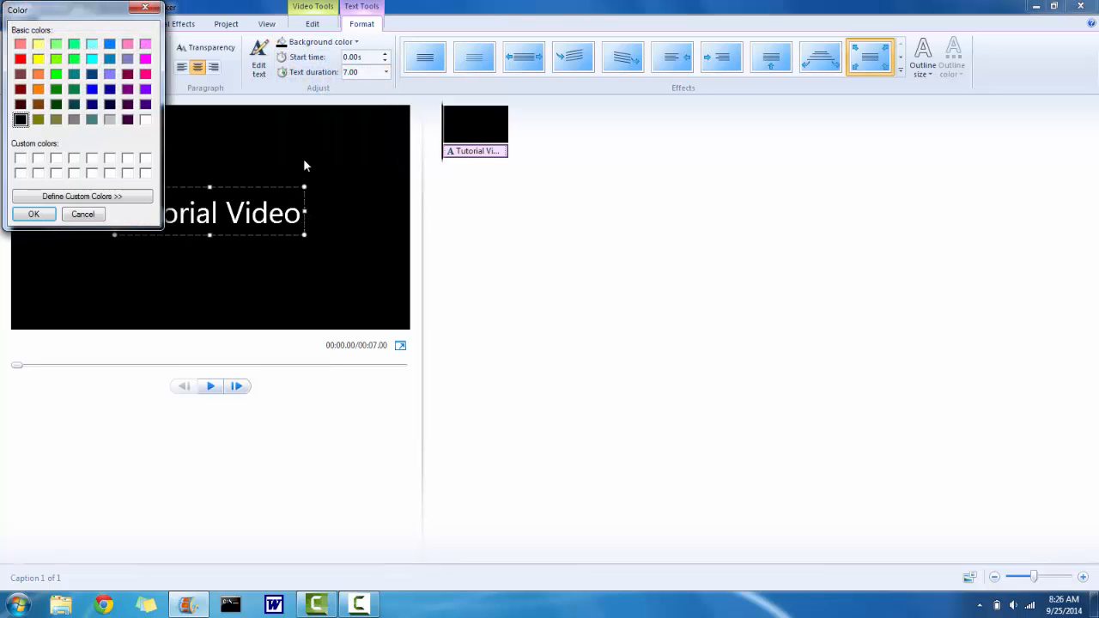
left_click(143, 9)
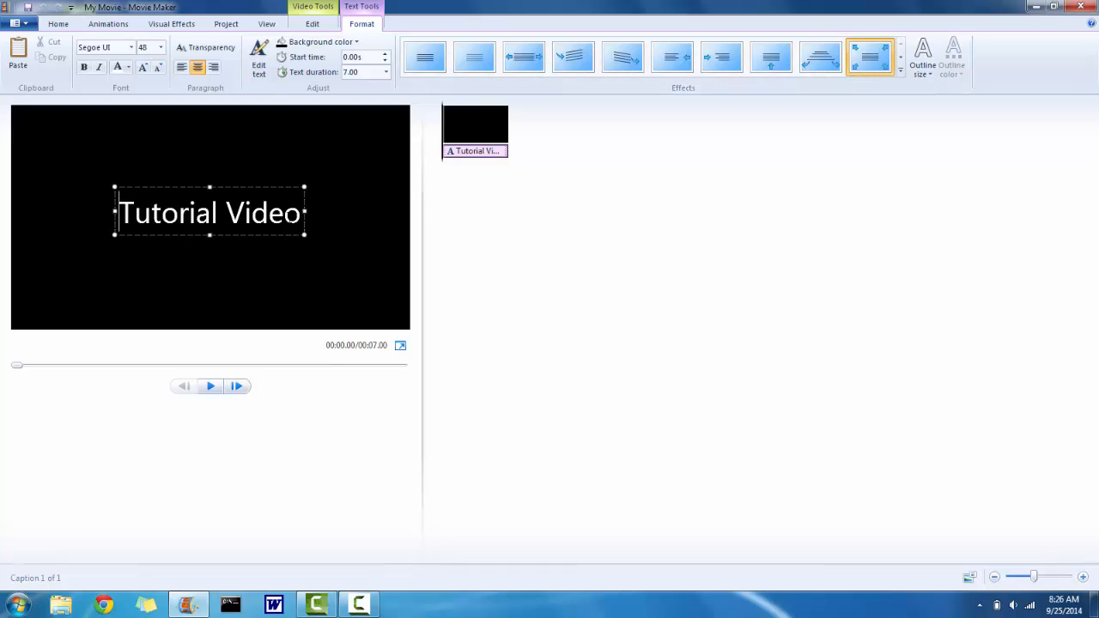
- Apply the Cinematic - burst 2 text effect to the title and preview it
left_click(343, 205)
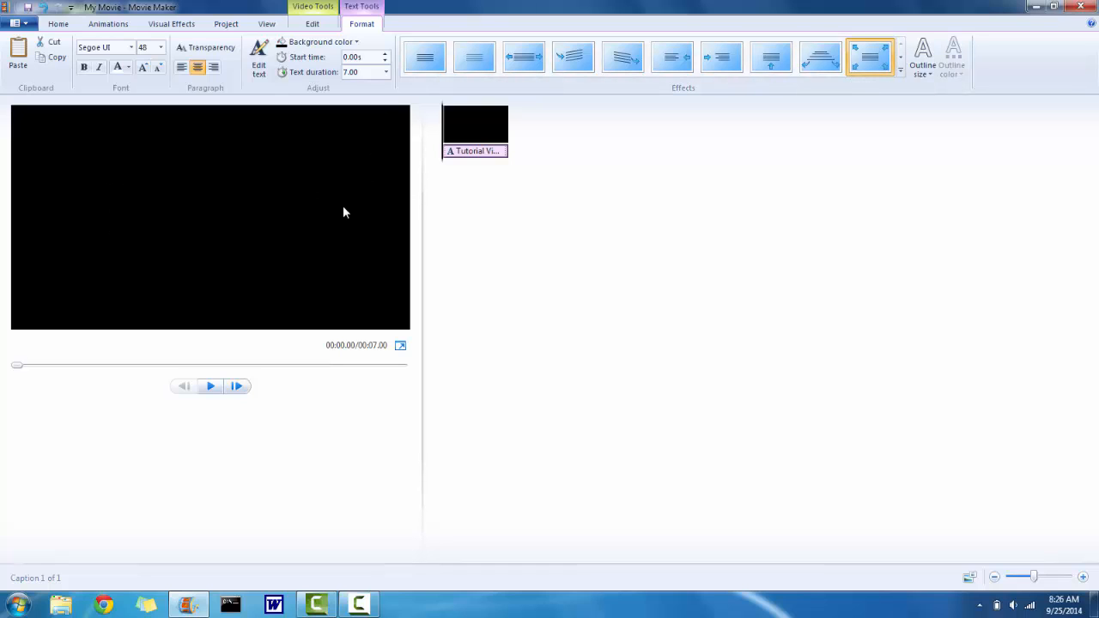
left_click(898, 59)
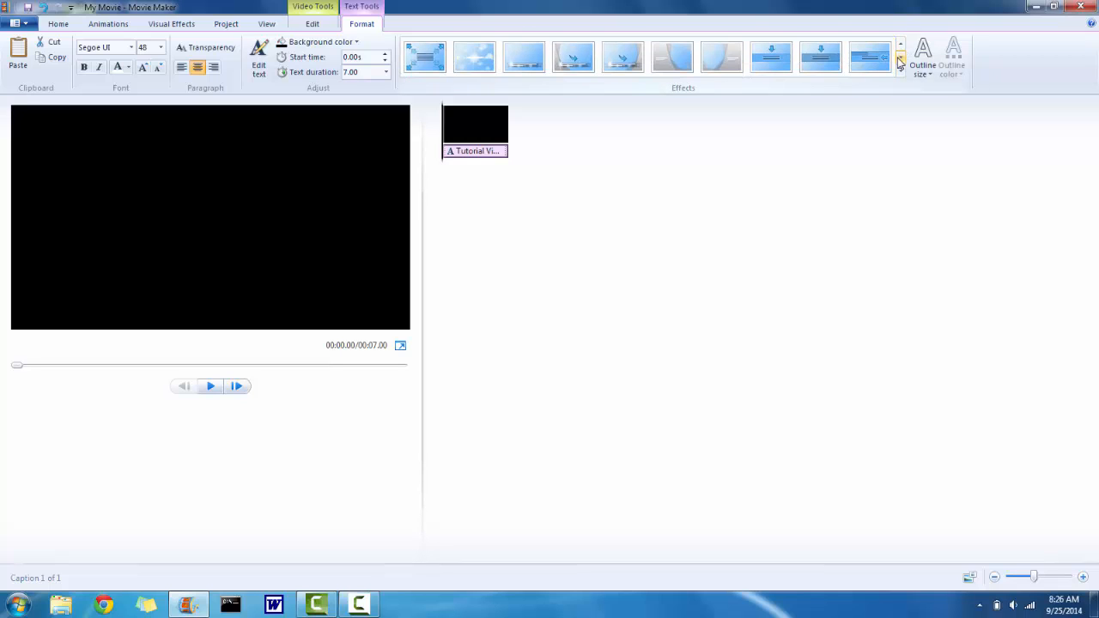
left_click(898, 59)
left_click(900, 47)
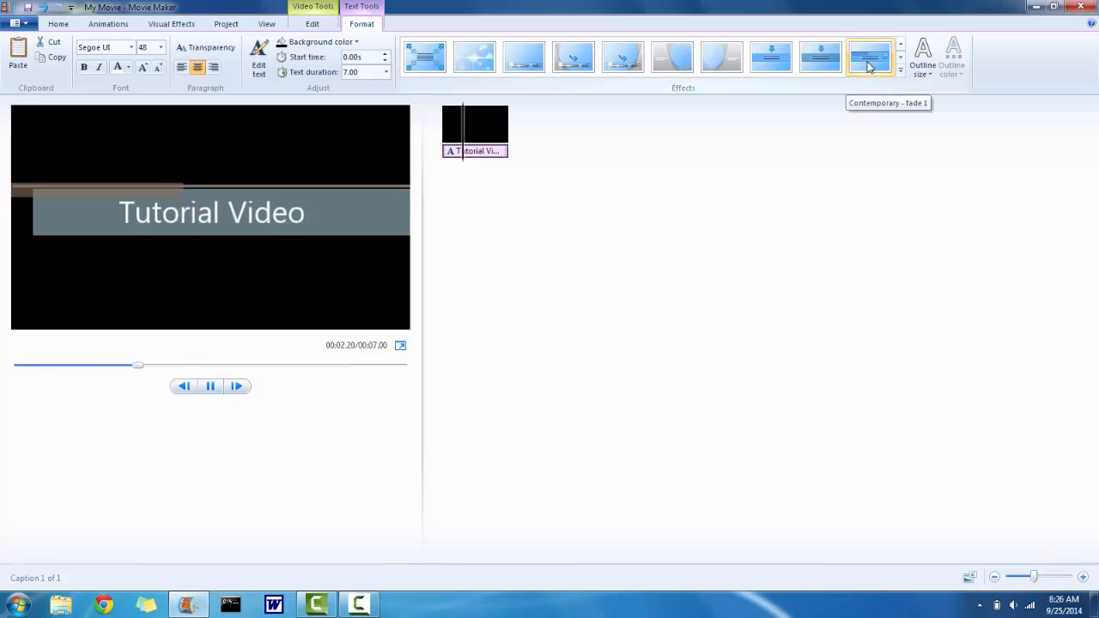
left_click(524, 69)
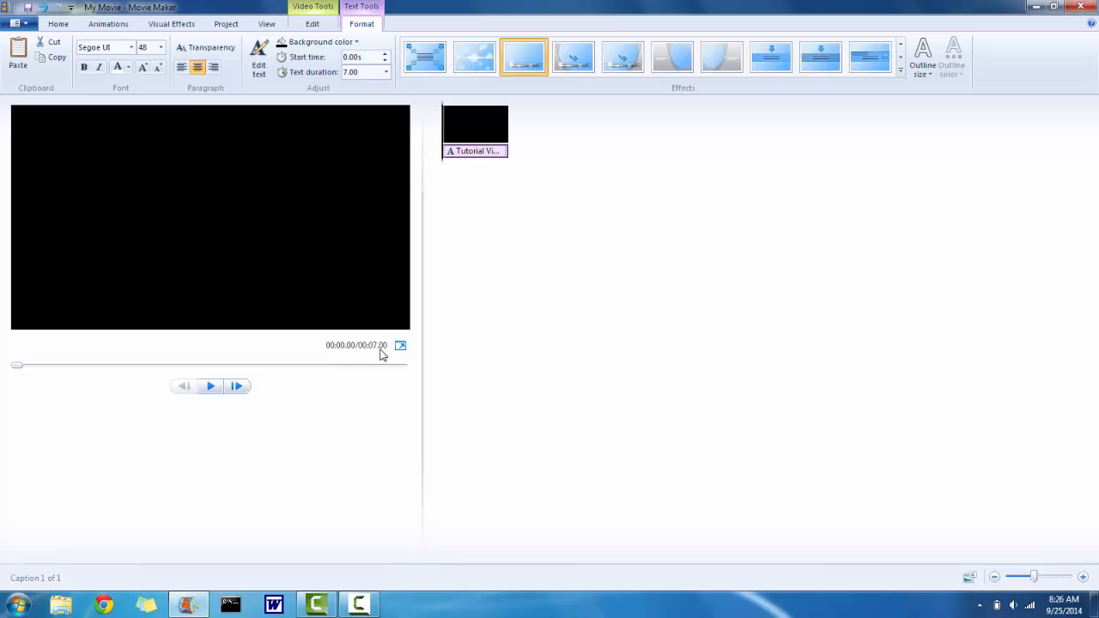
left_click(210, 387)
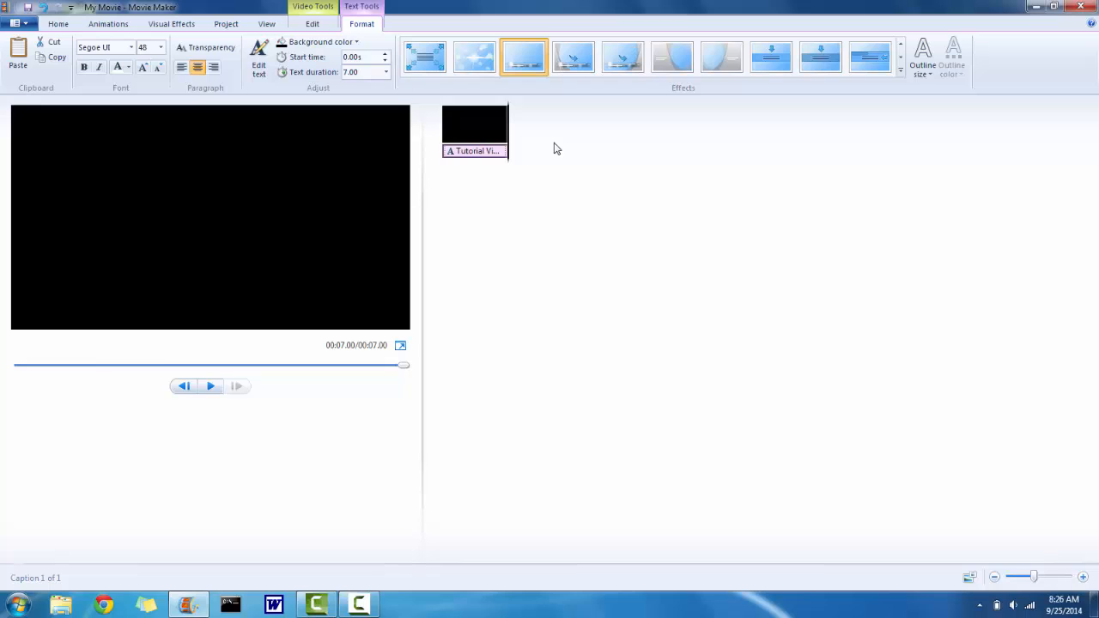
- Add the sample video from the Videos library to the project after the title
left_click(54, 25)
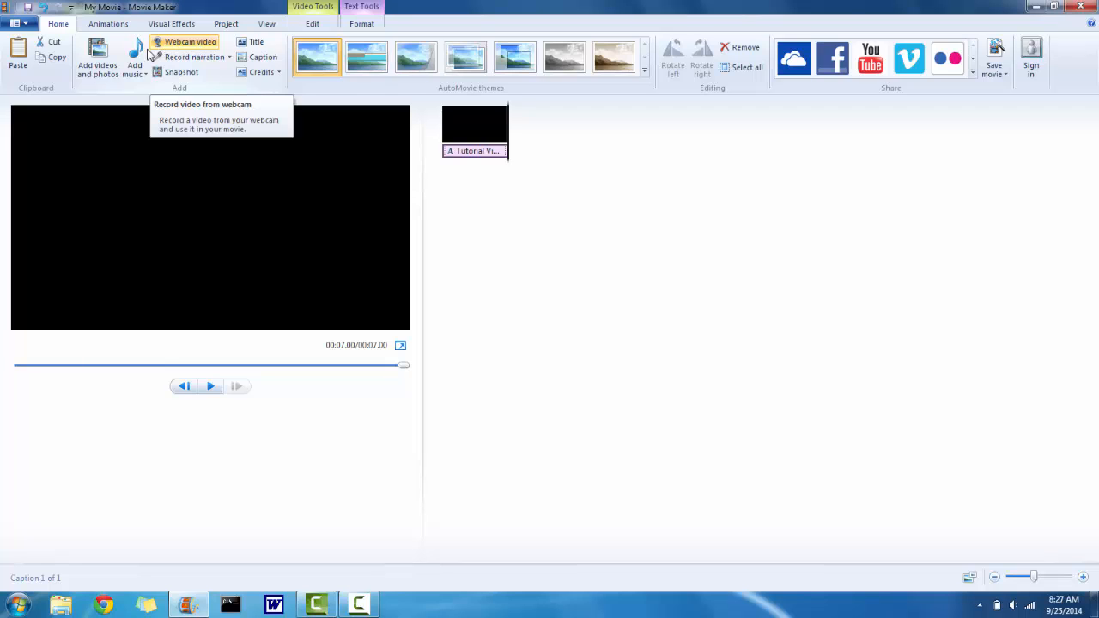
left_click(107, 78)
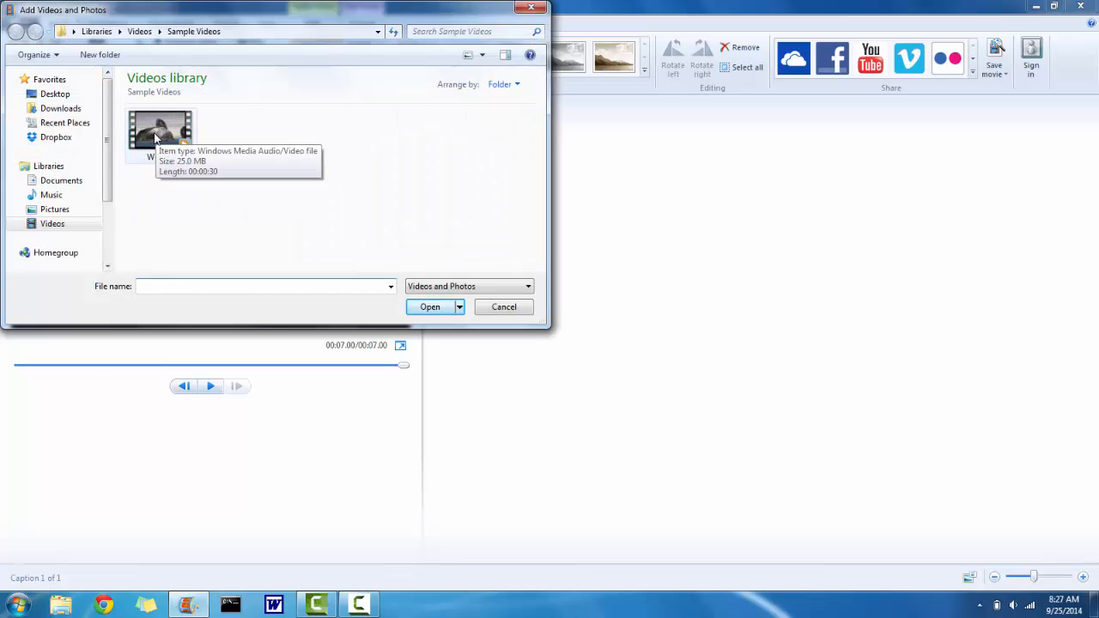
double_click(155, 137)
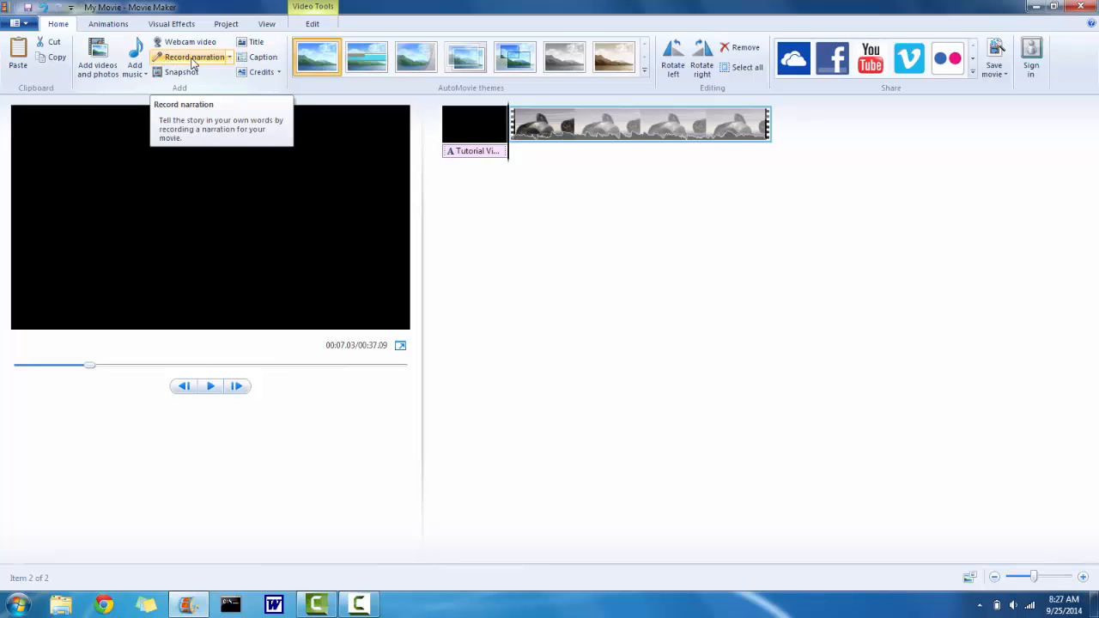
- Set the project's audio mix to emphasize narration
left_click(108, 23)
left_click(224, 24)
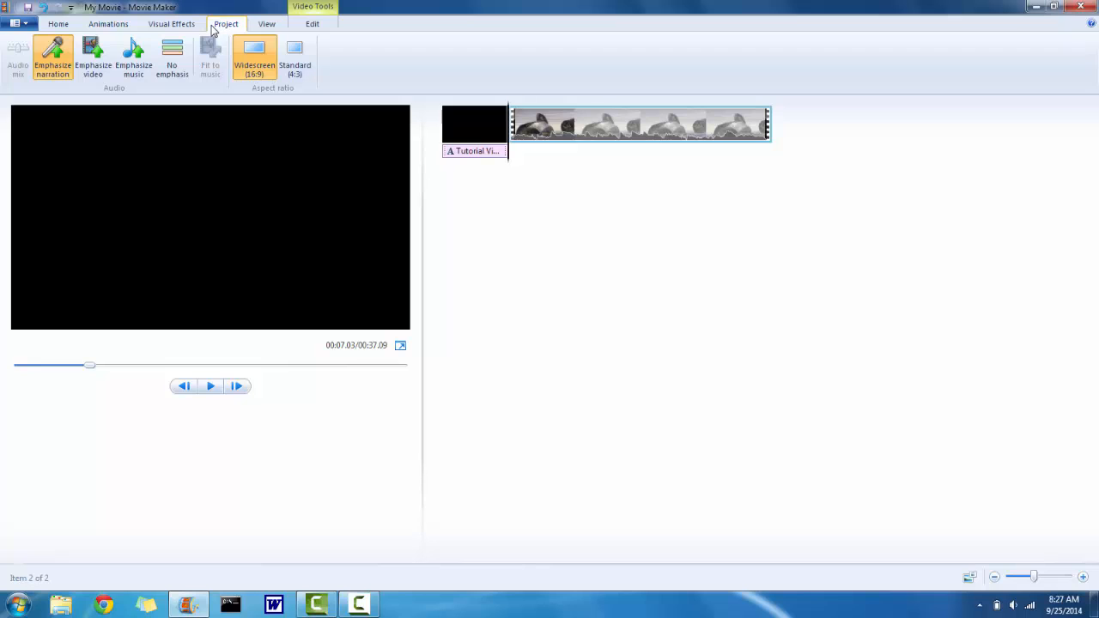
left_click(100, 45)
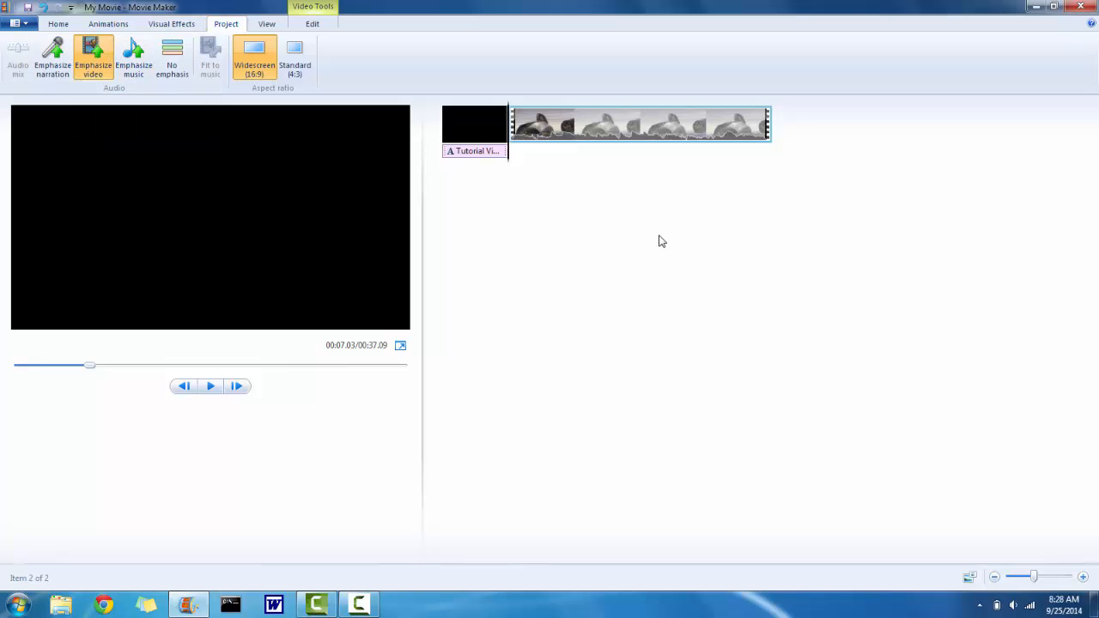
left_click(128, 50)
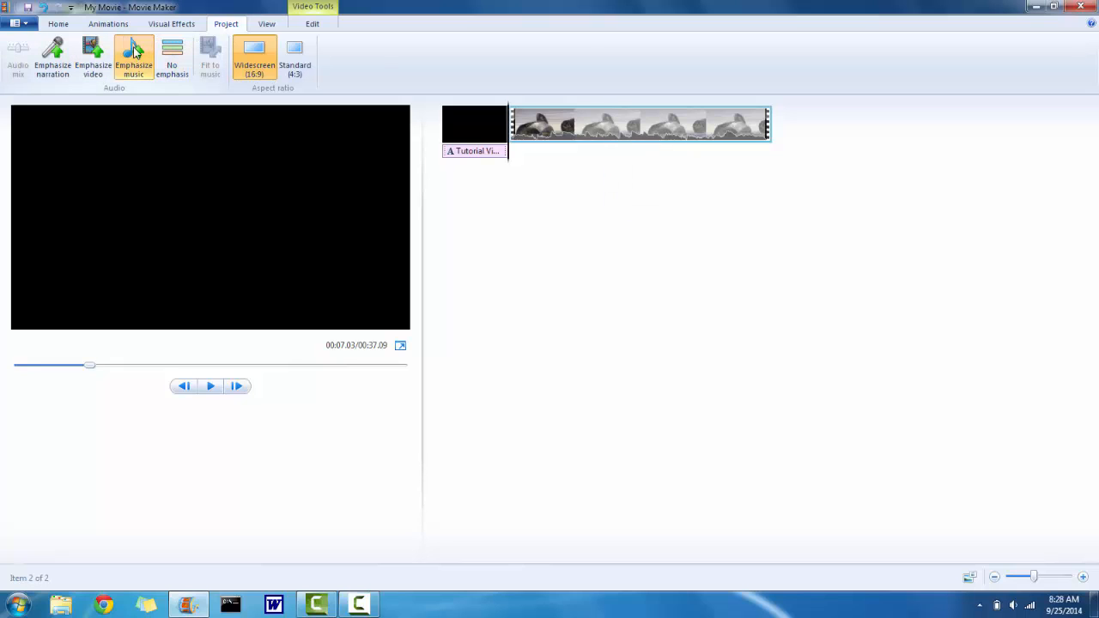
left_click(58, 79)
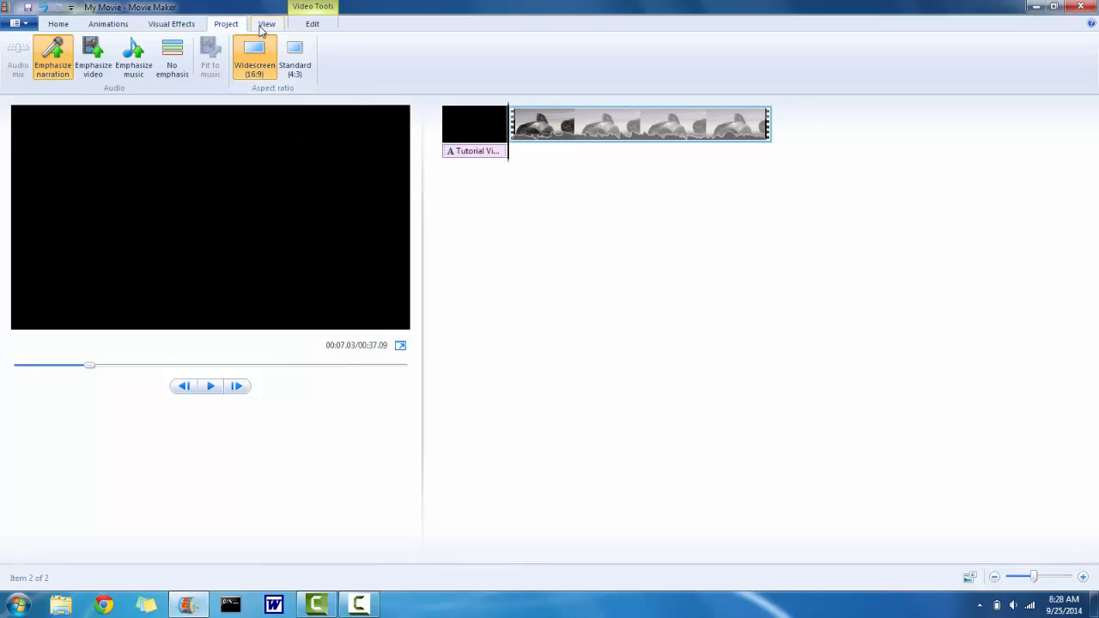
- Play the movie preview from the beginning
left_click(59, 24)
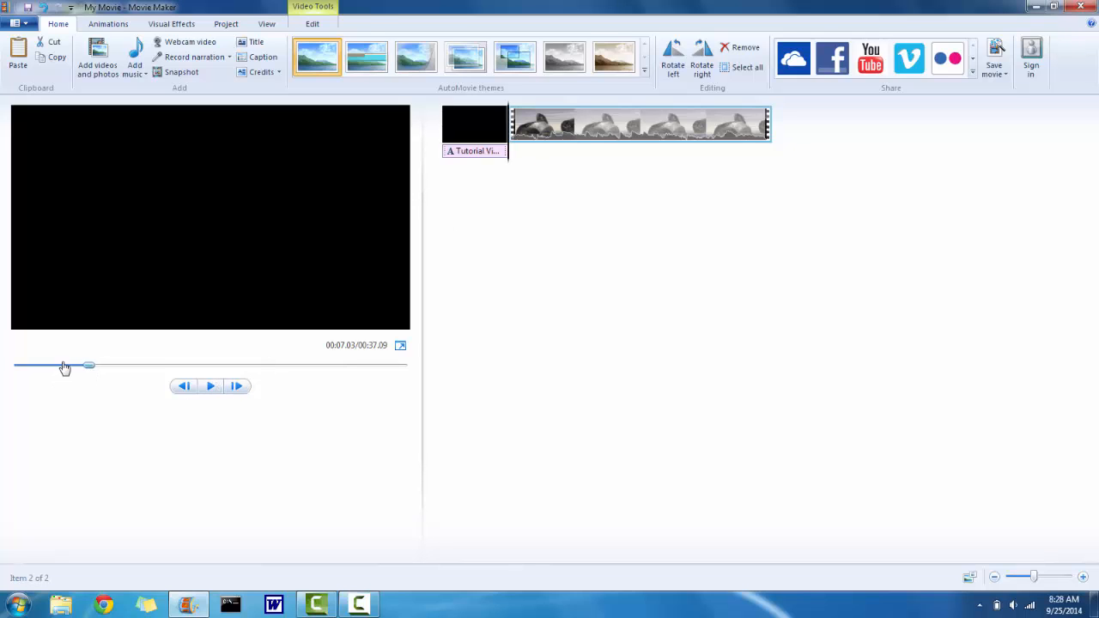
left_click_drag(64, 367, 0, 363)
left_click(210, 386)
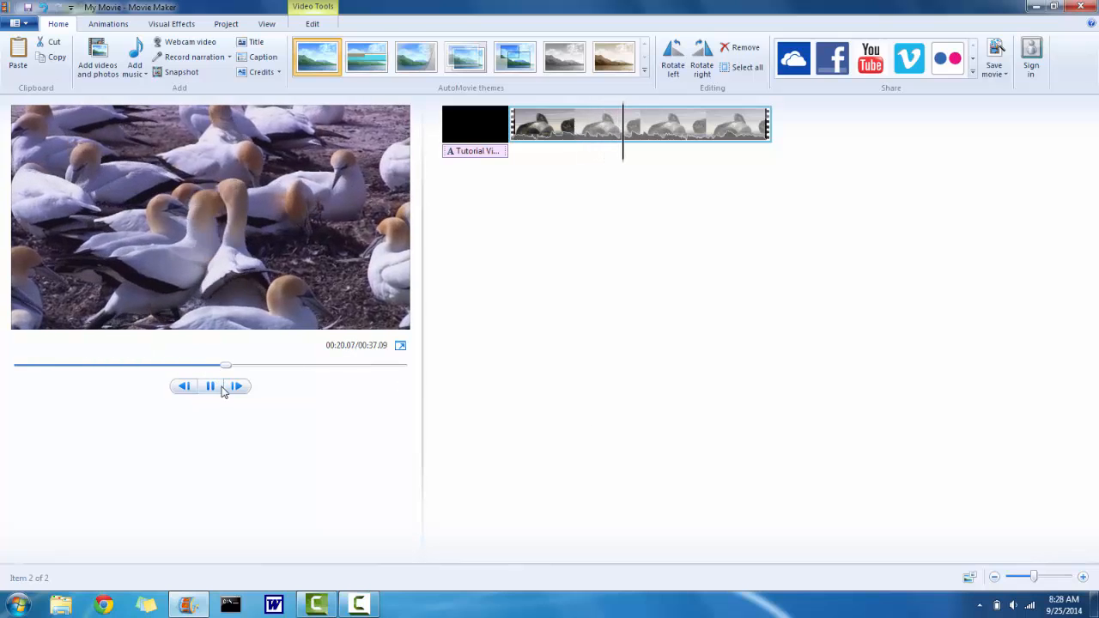
left_click(214, 386)
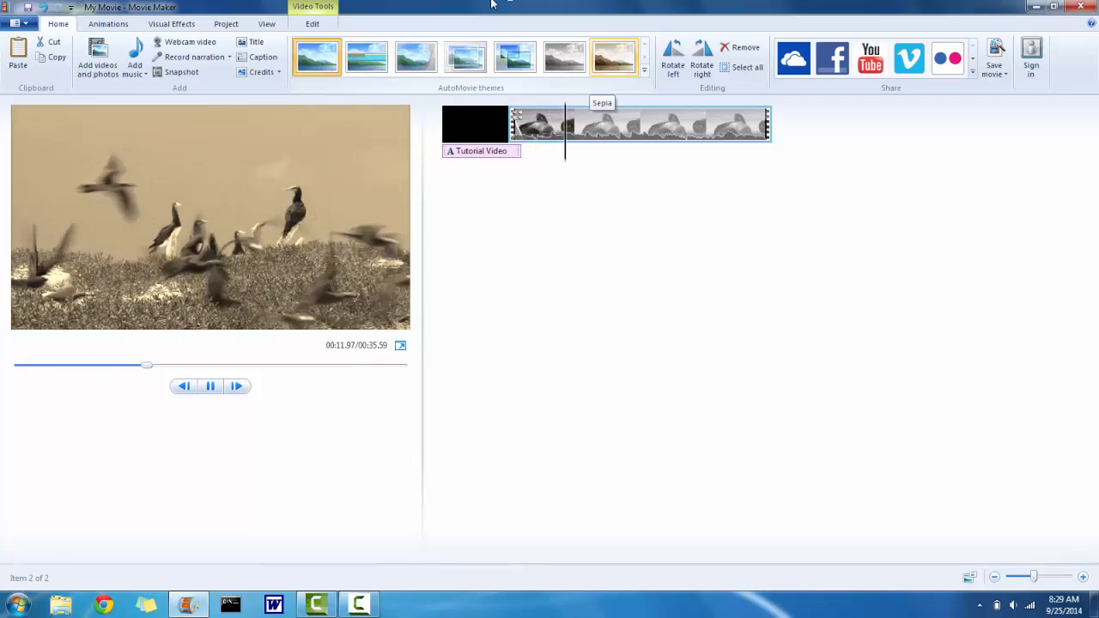
- Add a credits slide at the end and replace its name placeholder with the creator's name
left_click(264, 73)
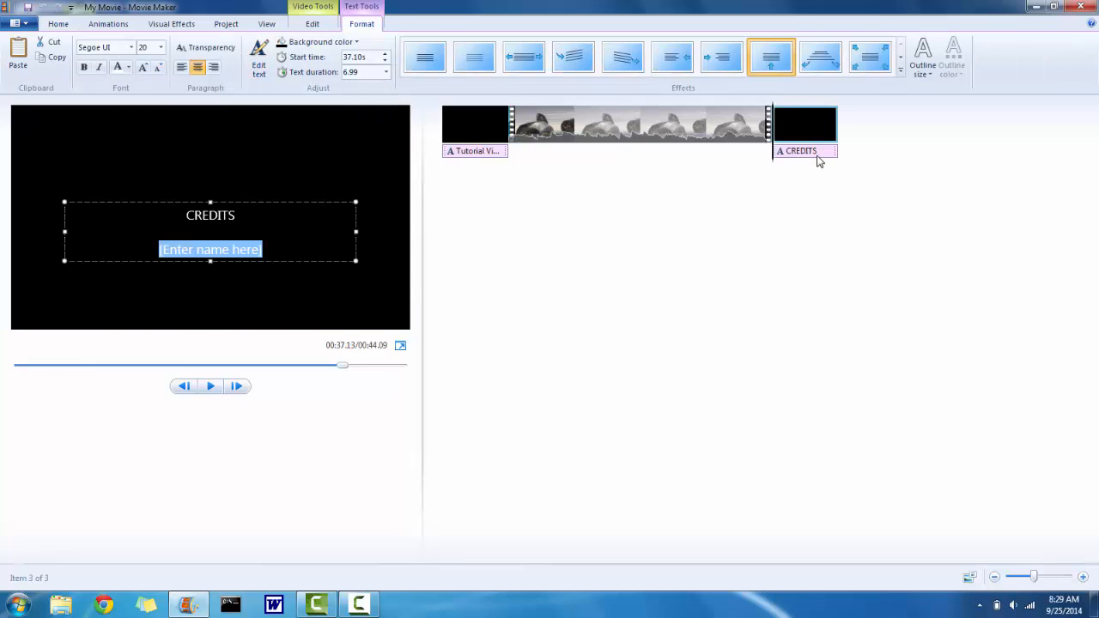
left_click(263, 250)
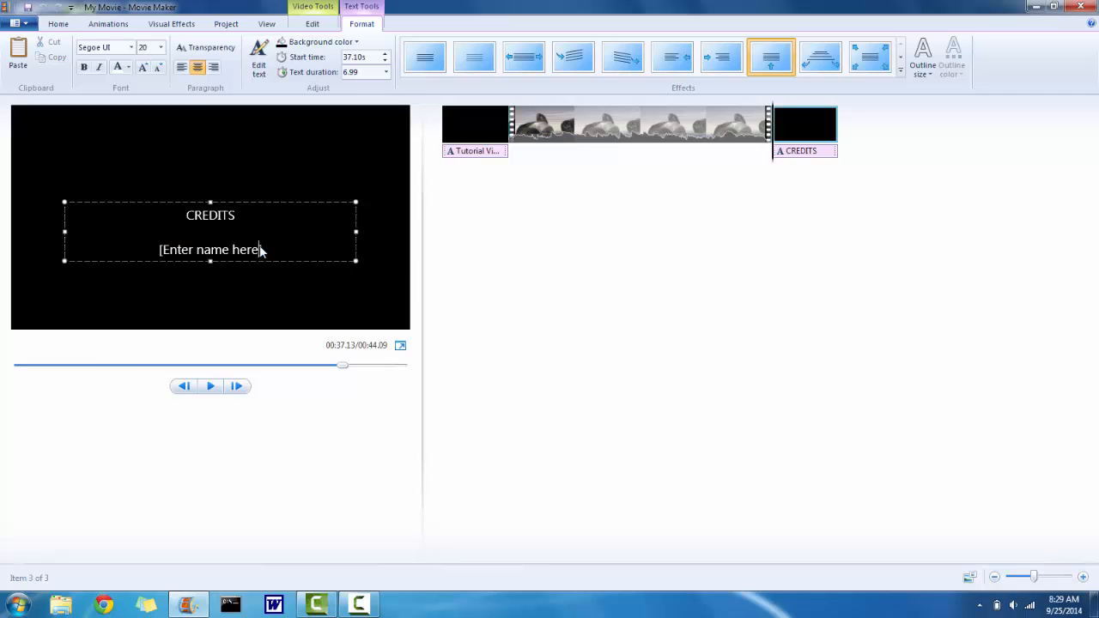
key("BackSpace")
key("BackSpace")
key("BackSpace")
key("BackSpace")
key("BackSpace")
key("BackSpace")
key("BackSpace")
key("BackSpace")
key("BackSpace")
key("BackSpace")
key("BackSpace")
key("BackSpace")
key("BackSpace")
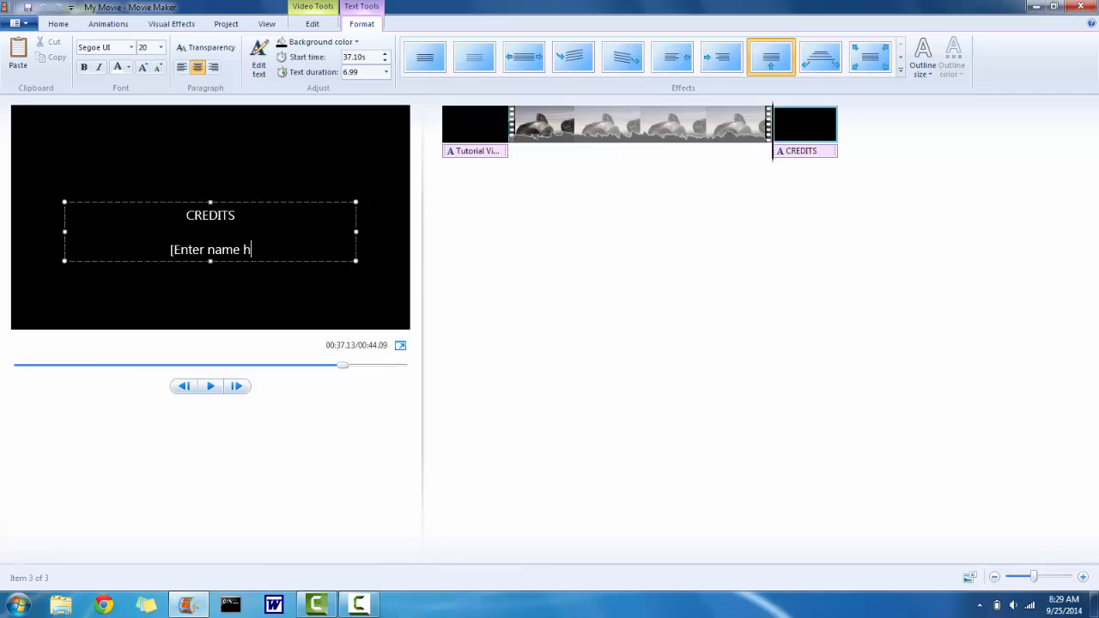
key("BackSpace")
key("BackSpace")
key("BackSpace")
key("BackSpace")
type("hawn Dows")
key("BackSpace")
left_click(429, 167)
- Preview the finished movie from the title through the credits
left_click(458, 134)
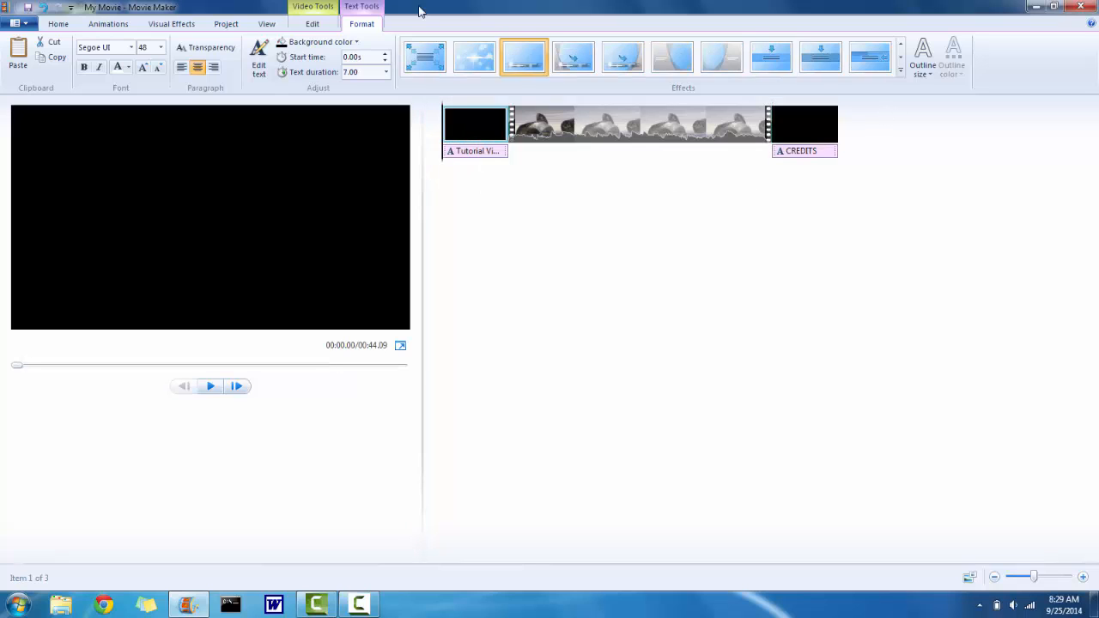
left_click(211, 385)
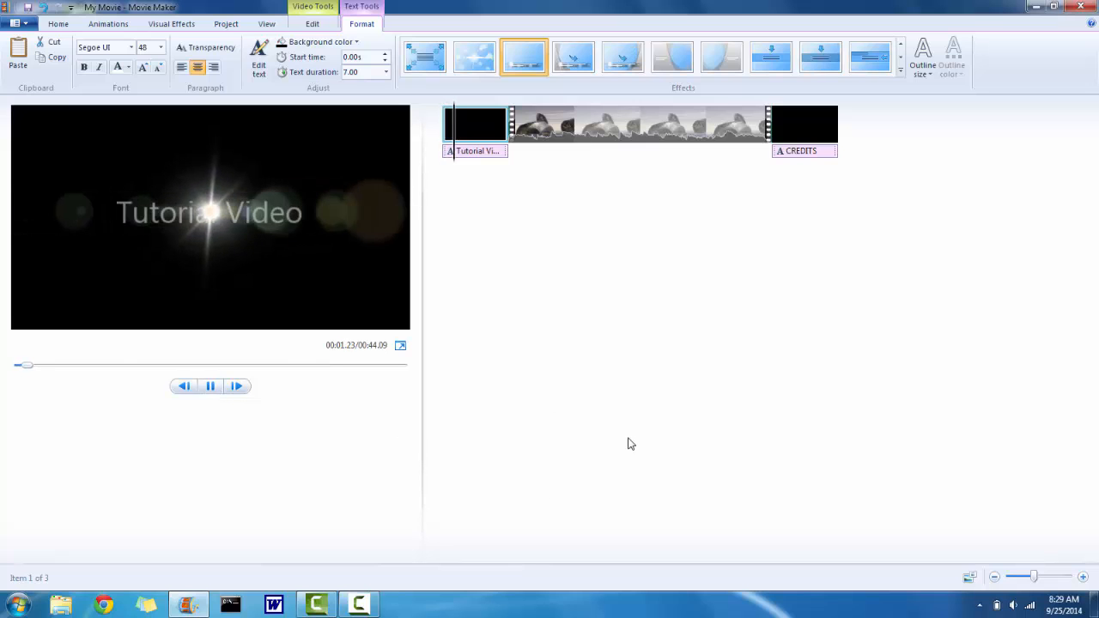
key("Right")
key("Right")
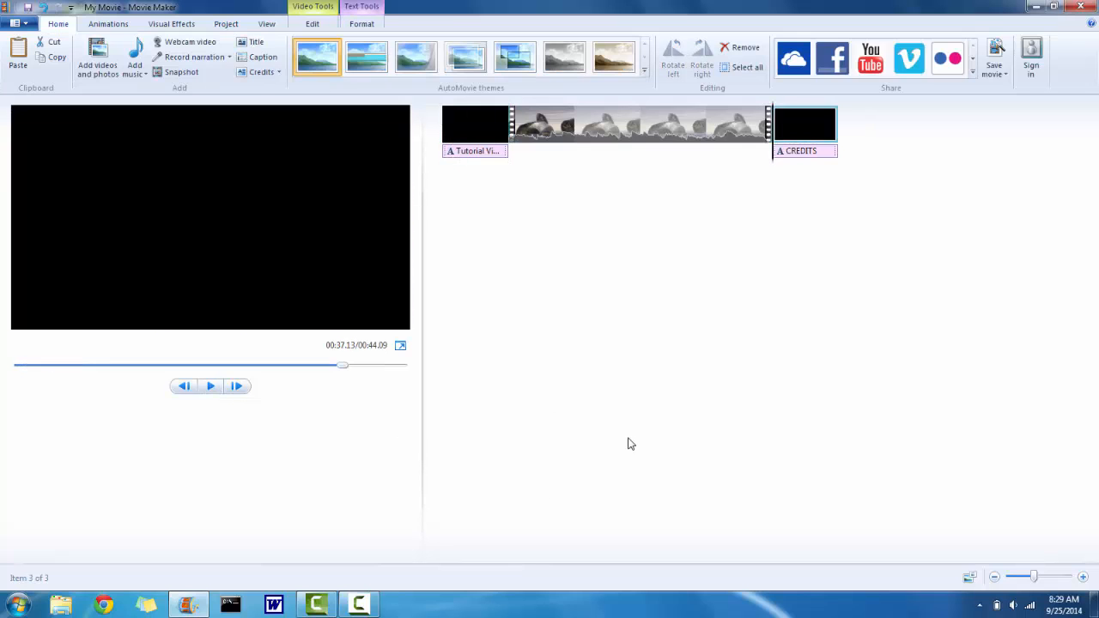
key("Left")
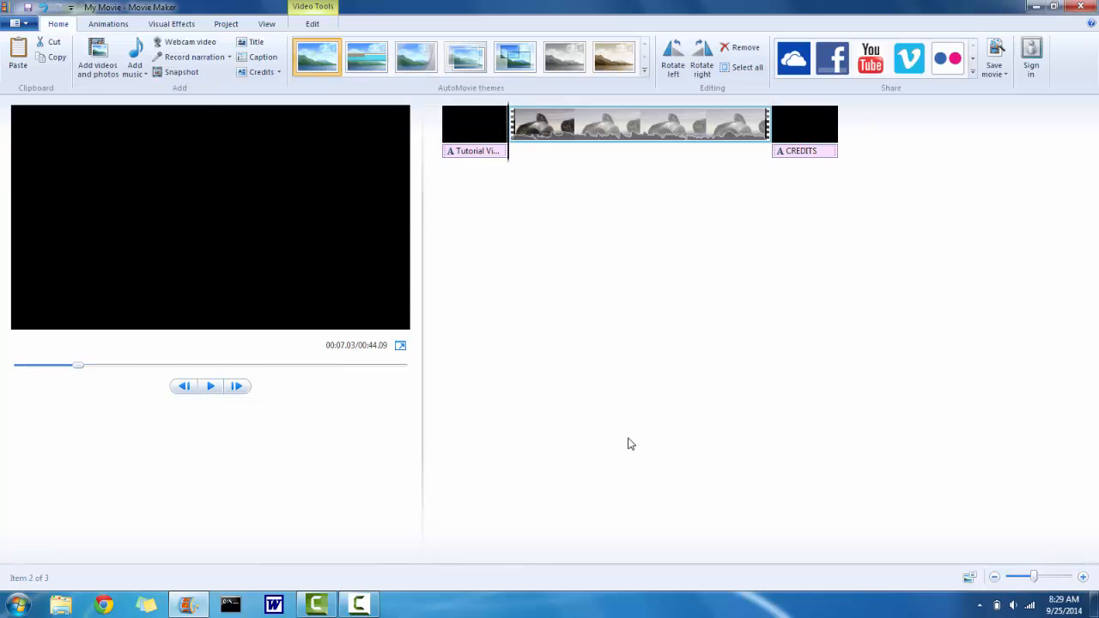
left_click(210, 385)
left_click_drag(87, 366, 416, 375)
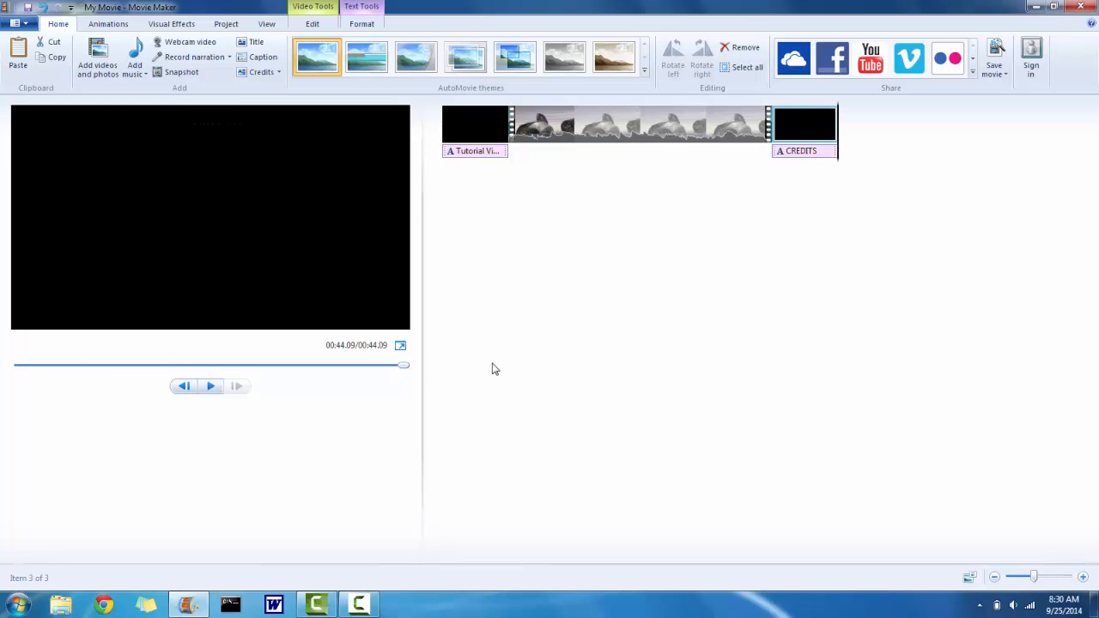